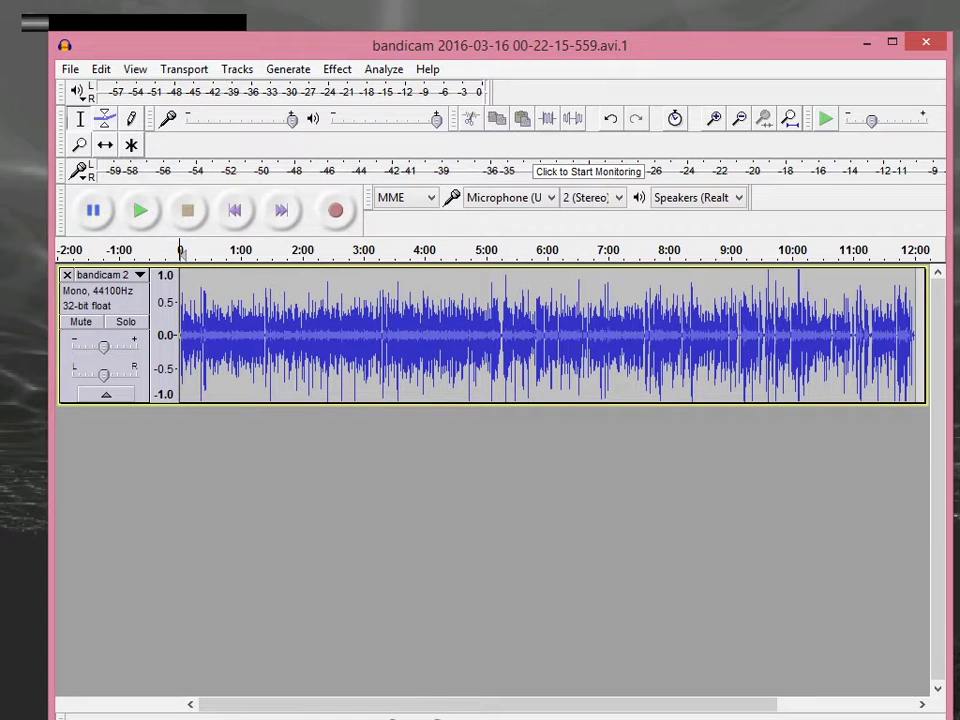
Place the cursor at about the 9:00 mark of the track.
{"action": "key", "text": "alt+v"}
{"action": "key", "text": "Return"}
{"action": "key", "text": "alt+v"}
{"action": "key", "text": "Return"}
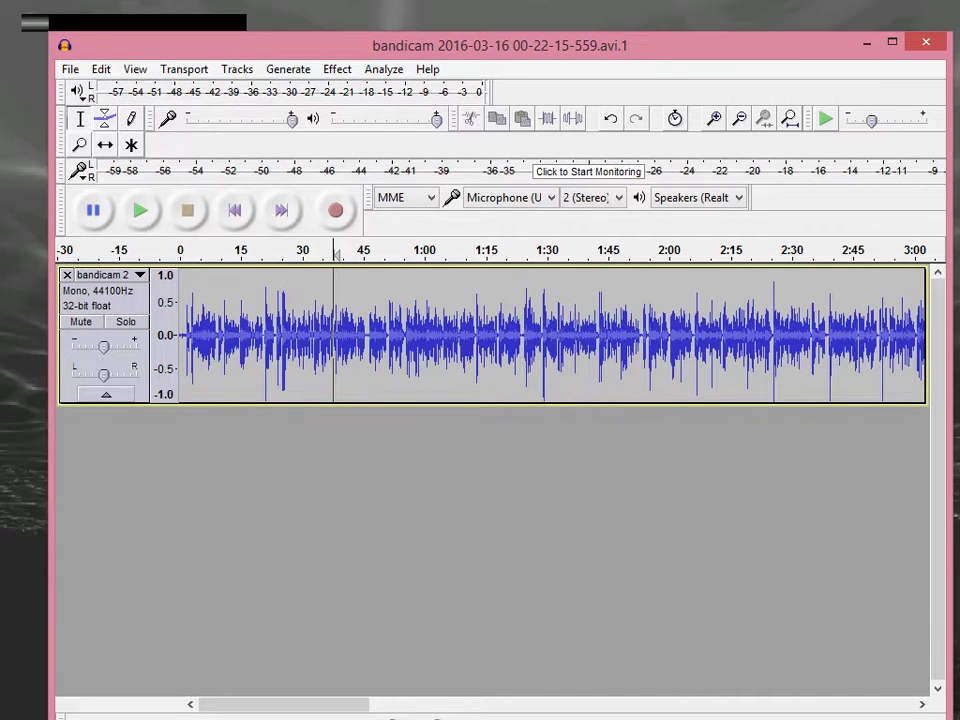
{"action": "left_click", "coordinate": [135, 69]}
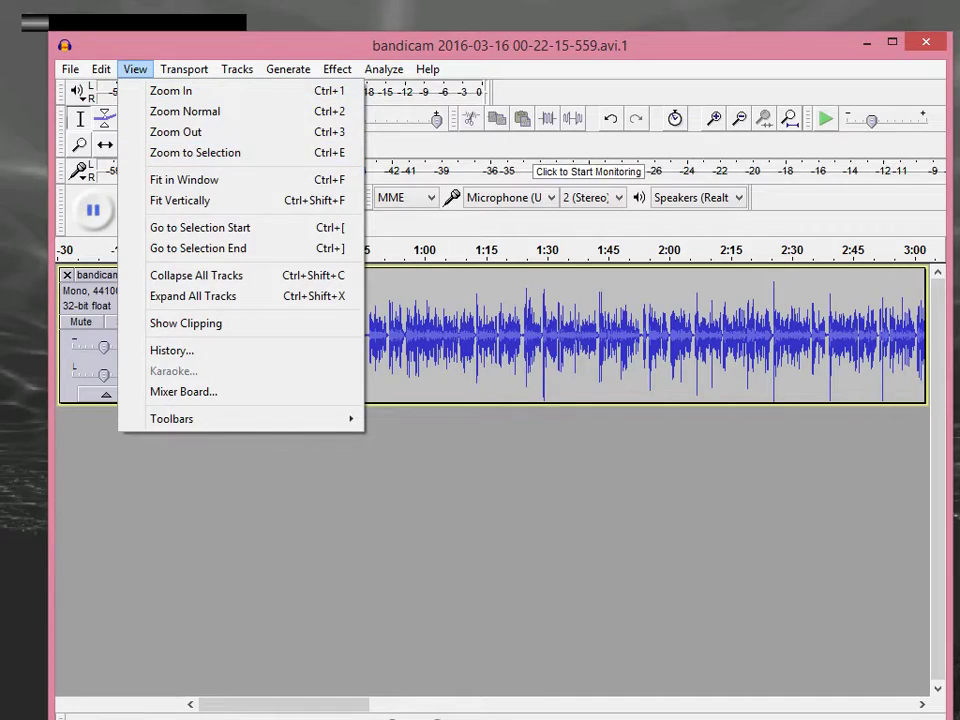
{"action": "left_click_drag", "start_coordinate": [284, 704], "coordinate": [467, 704]}
{"action": "scroll", "coordinate": [490, 335], "scroll_direction": "right", "scroll_amount": 10}
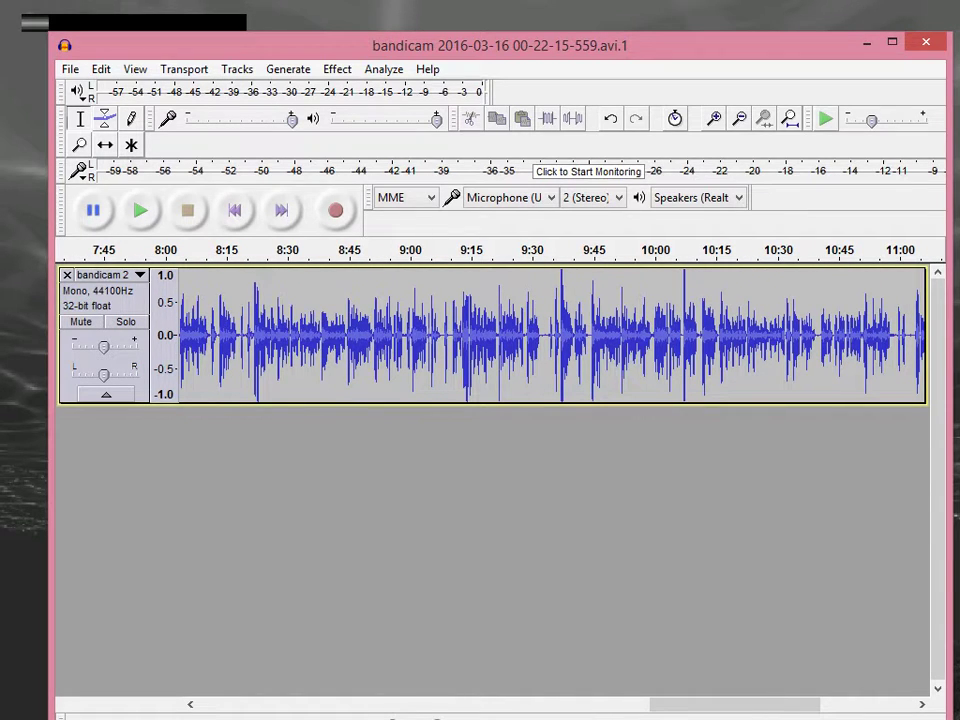
{"action": "left_click", "coordinate": [415, 337]}
{"action": "left_click", "coordinate": [411, 337]}
Select the short loud peak just before the 9:01 mark in the track.
{"action": "left_click", "coordinate": [135, 69]}
{"action": "left_click", "coordinate": [171, 91]}
{"action": "left_click", "coordinate": [135, 69]}
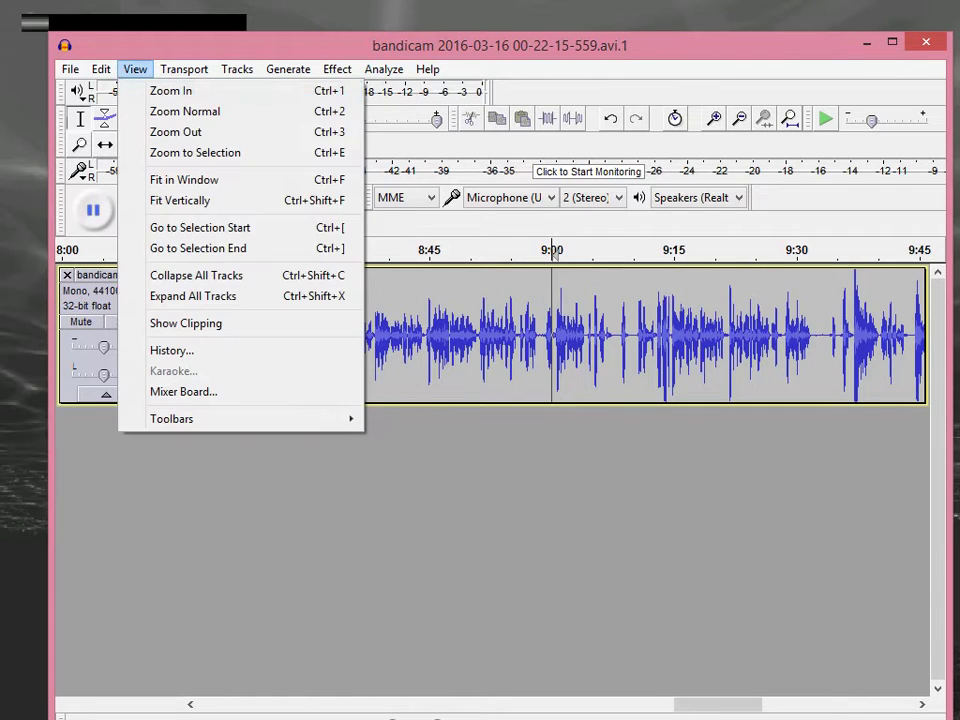
{"action": "left_click", "coordinate": [171, 91]}
{"action": "left_click", "coordinate": [135, 69]}
{"action": "left_click", "coordinate": [171, 91]}
{"action": "left_click", "coordinate": [135, 69]}
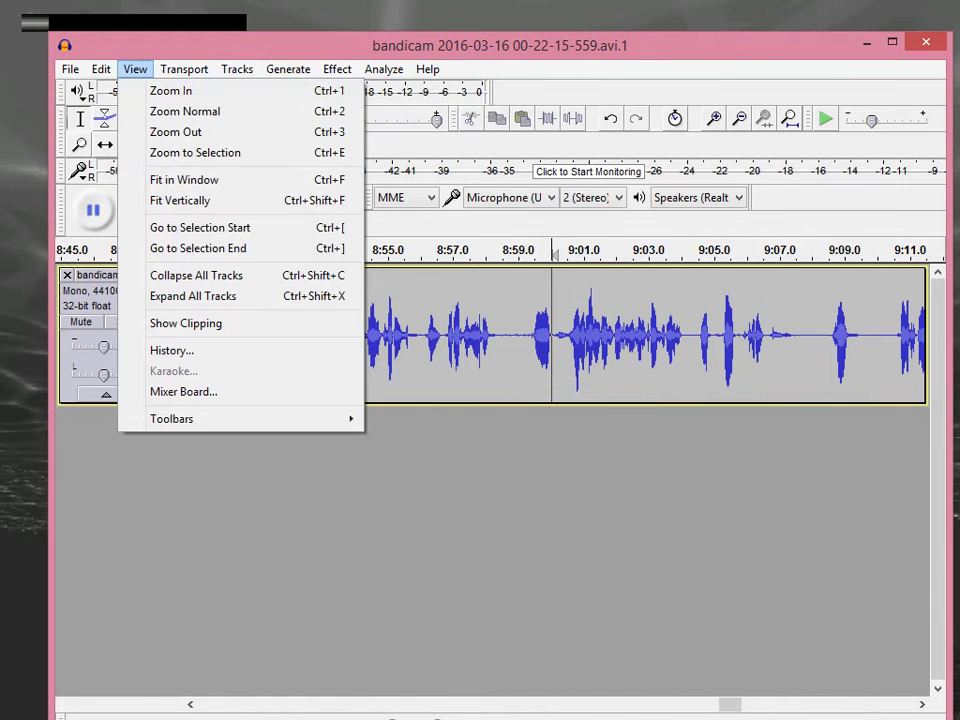
{"action": "key", "text": "Return"}
{"action": "left_click_drag", "start_coordinate": [599, 337], "coordinate": [610, 337]}
{"action": "left_click", "coordinate": [628, 337]}
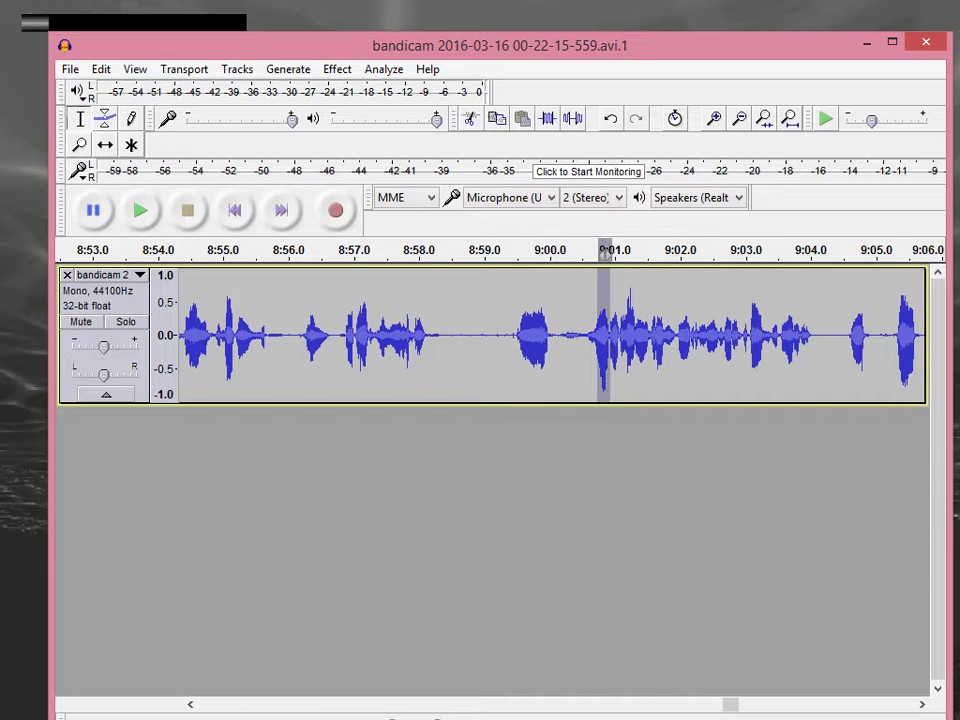
{"action": "left_click", "coordinate": [337, 69]}
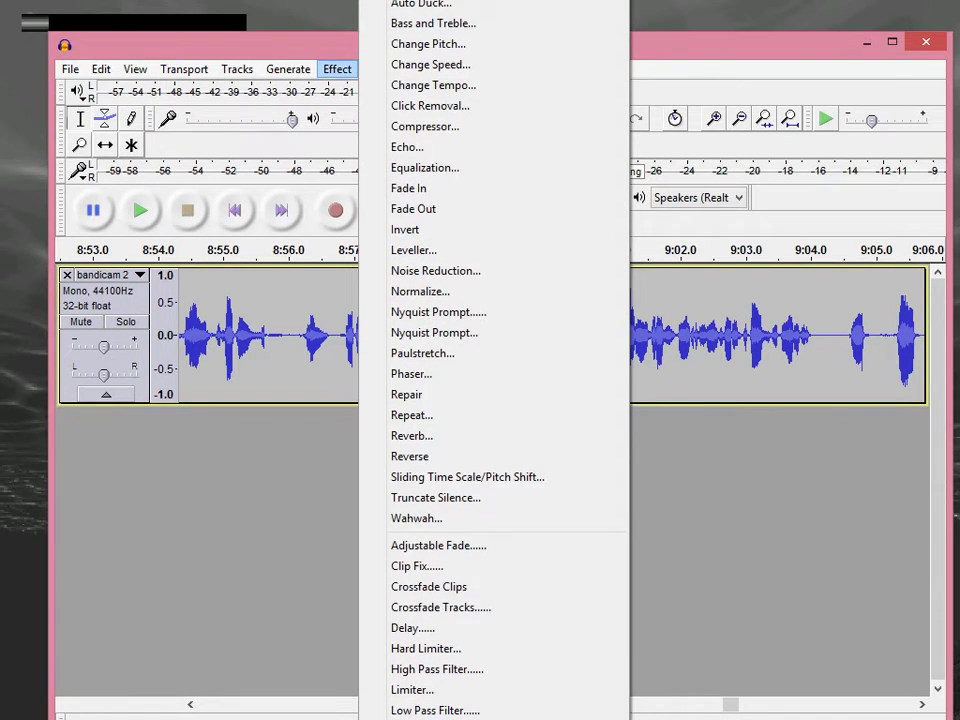
{"action": "key", "text": "Return"}
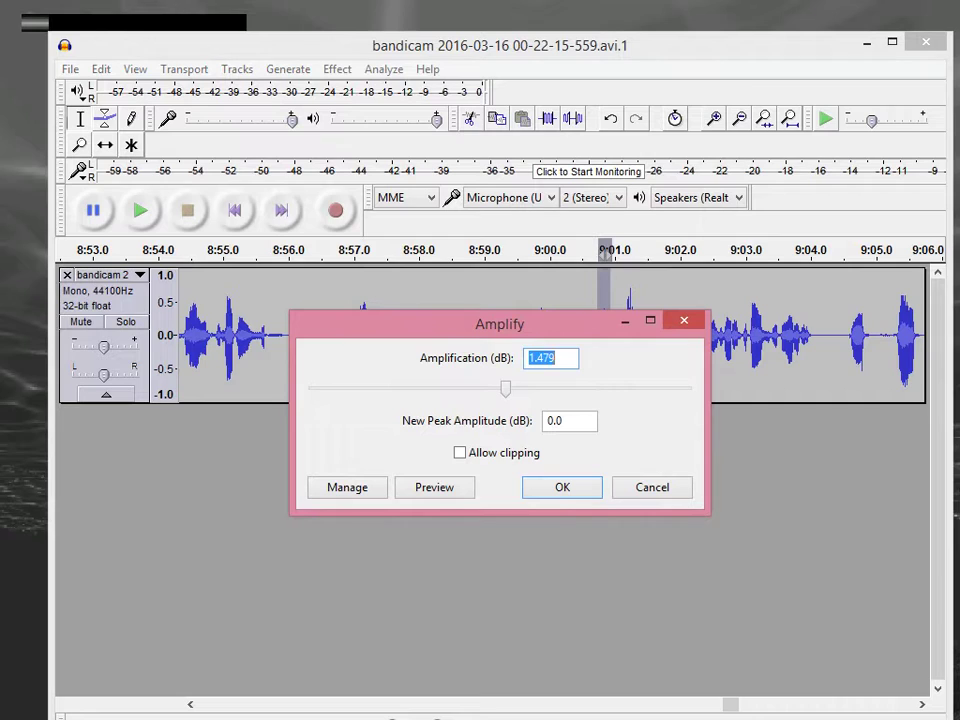
{"action": "left_click_drag", "start_coordinate": [506, 389], "coordinate": [490, 389]}
{"action": "left_click", "coordinate": [684, 320]}
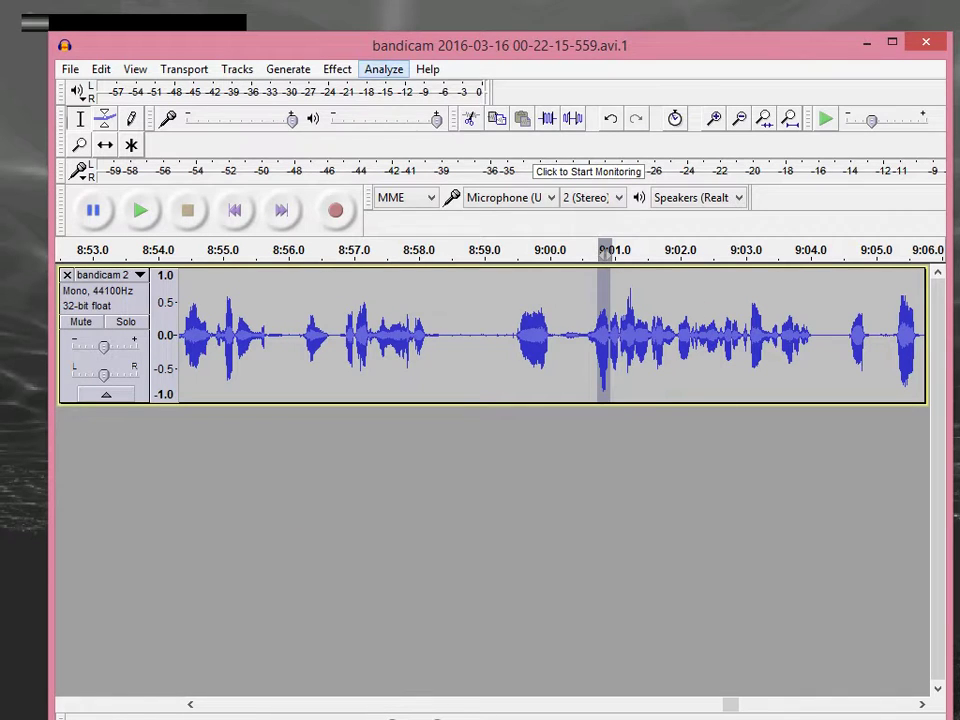
{"action": "left_click", "coordinate": [337, 69]}
{"action": "left_click", "coordinate": [417, 0]}
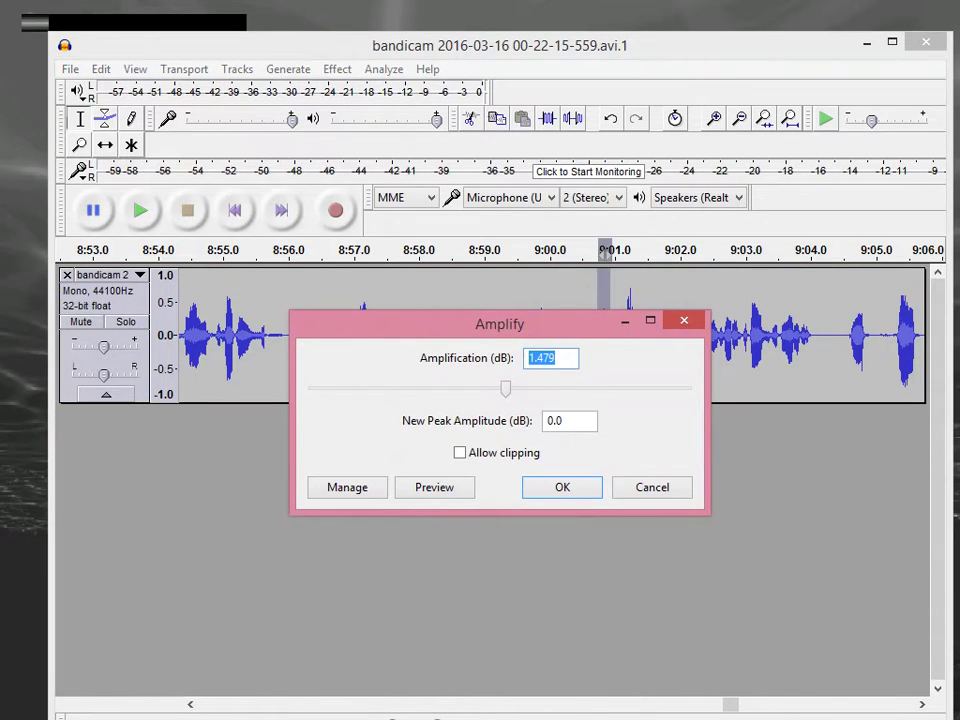
{"action": "left_click", "coordinate": [684, 320]}
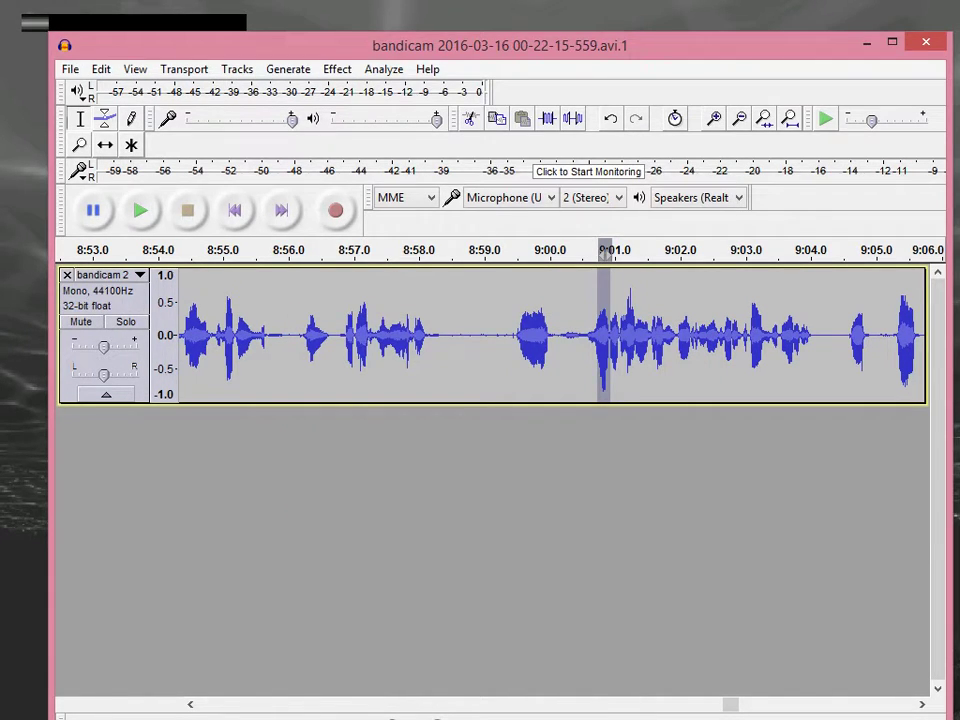
Lower the selected peak with the Amplify effect at -4.6 dB.
{"action": "left_click", "coordinate": [337, 69]}
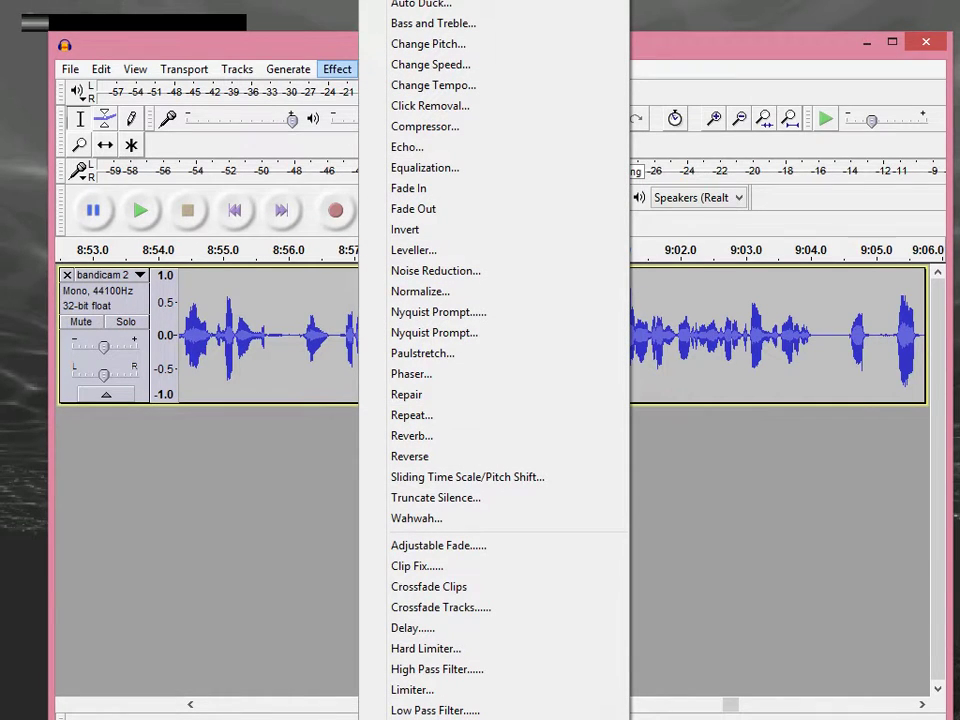
{"action": "key", "text": "Return"}
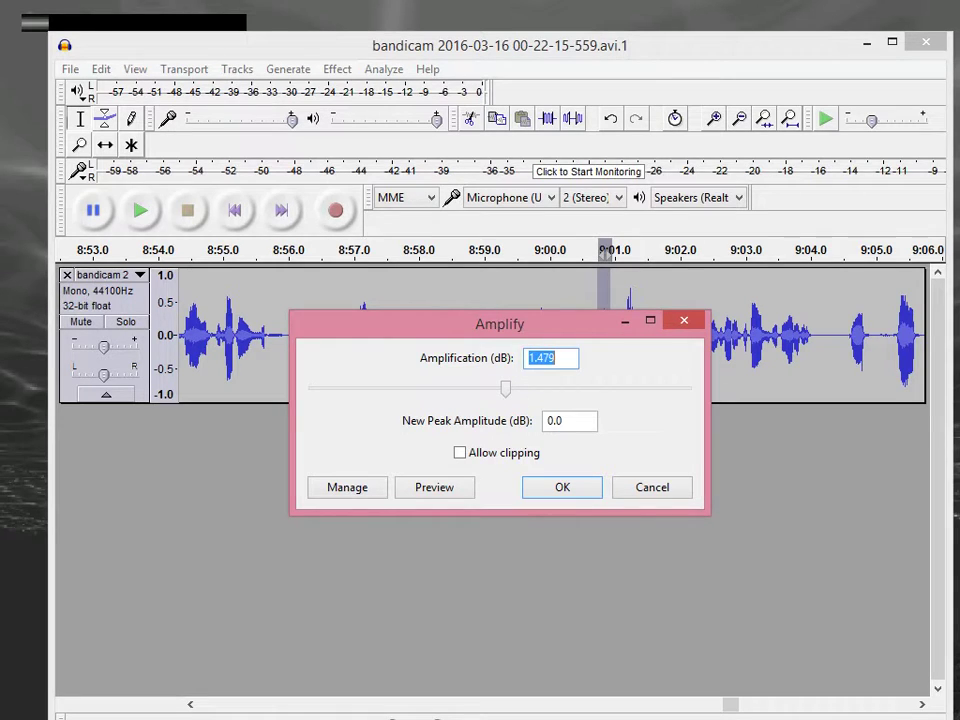
{"action": "left_click_drag", "start_coordinate": [506, 389], "coordinate": [482, 388]}
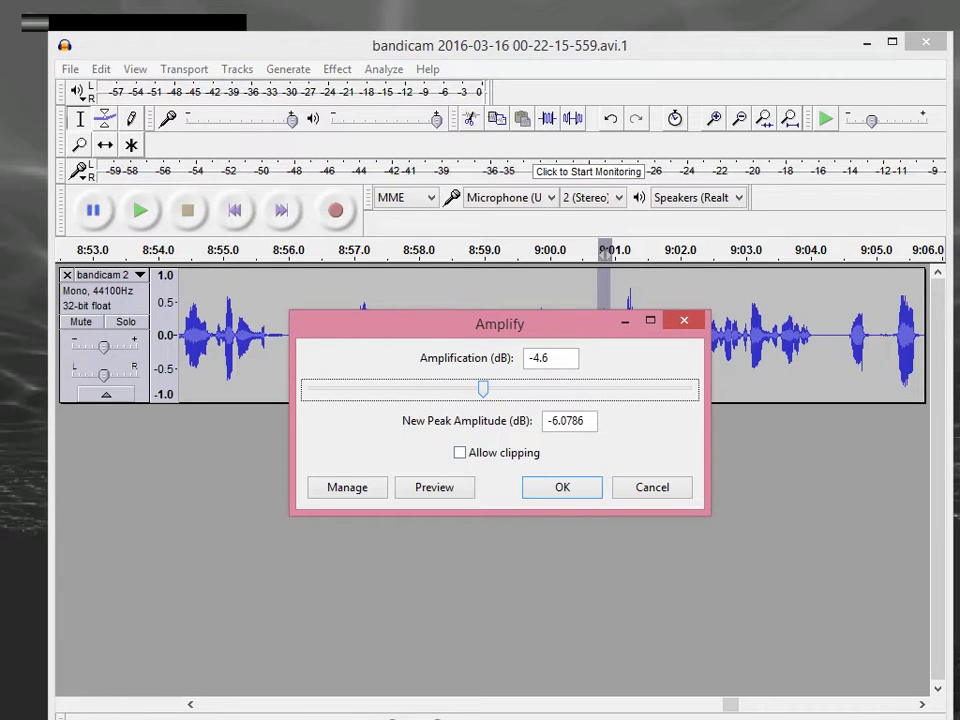
{"action": "key", "text": "Return"}
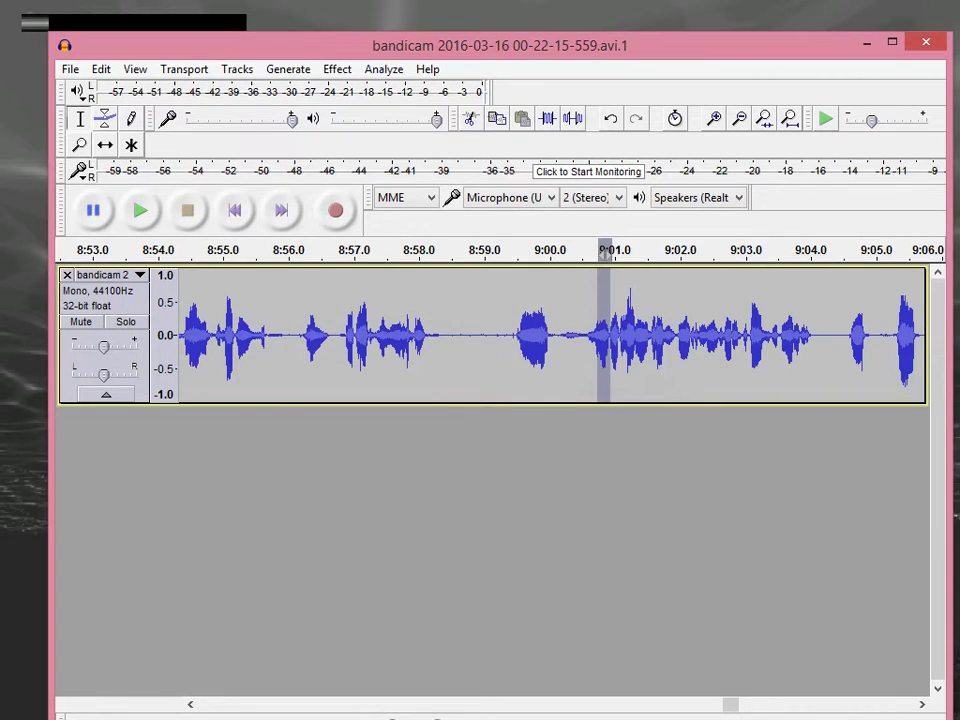
Check the selected peak's level in the Amplify dialog and undo the last Amplify effect.
{"action": "left_click", "coordinate": [337, 69]}
{"action": "left_click", "coordinate": [420, 0]}
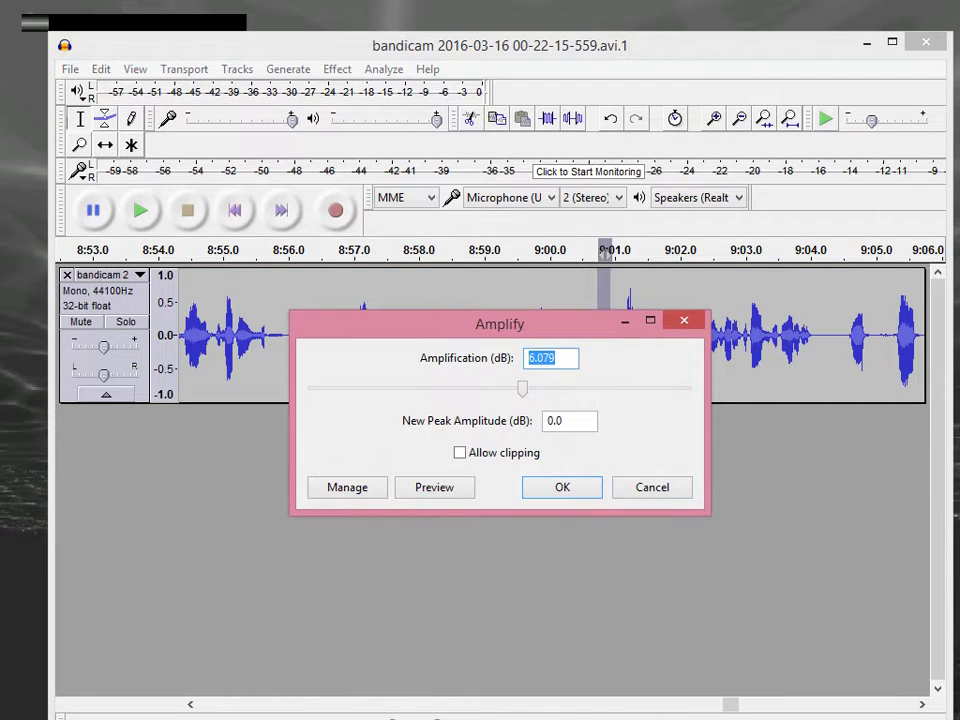
{"action": "left_click", "coordinate": [684, 320]}
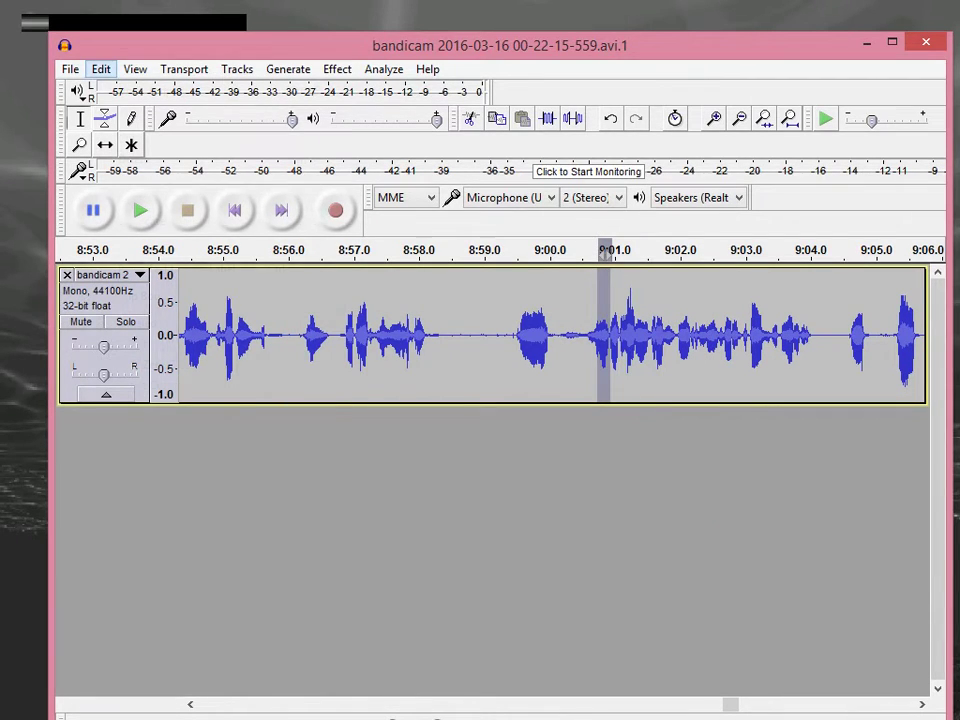
{"action": "left_click", "coordinate": [101, 69]}
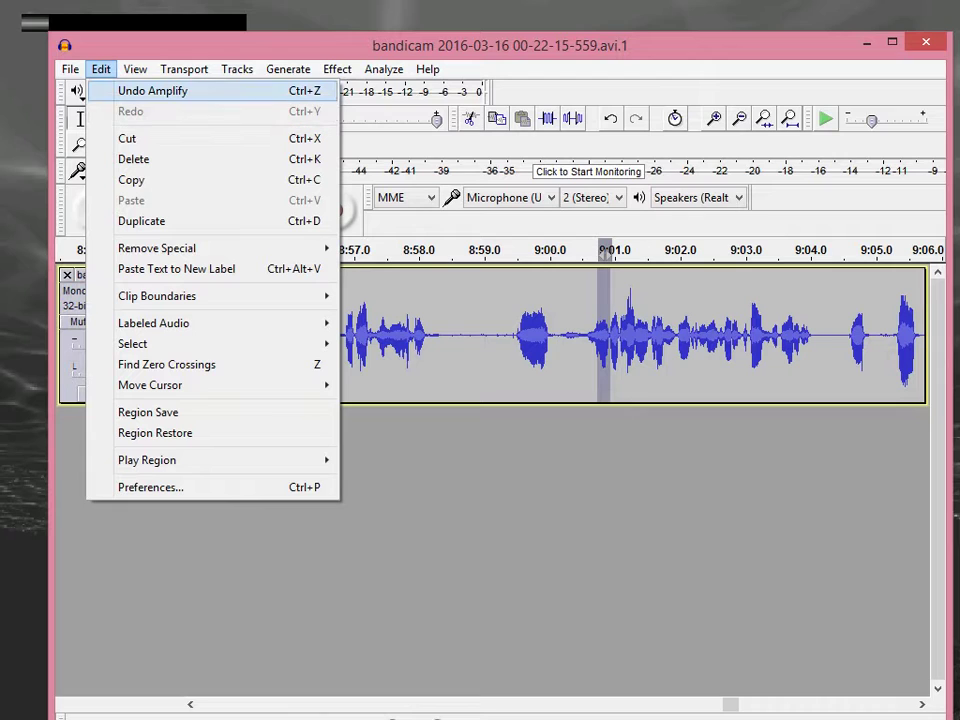
{"action": "key", "text": "Escape"}
Lower the selected peak just before 9:01 with the Amplify effect at -3.6 dB.
{"action": "key", "text": "Right"}
{"action": "key", "text": "Right"}
{"action": "key", "text": "Right"}
{"action": "key", "text": "Right"}
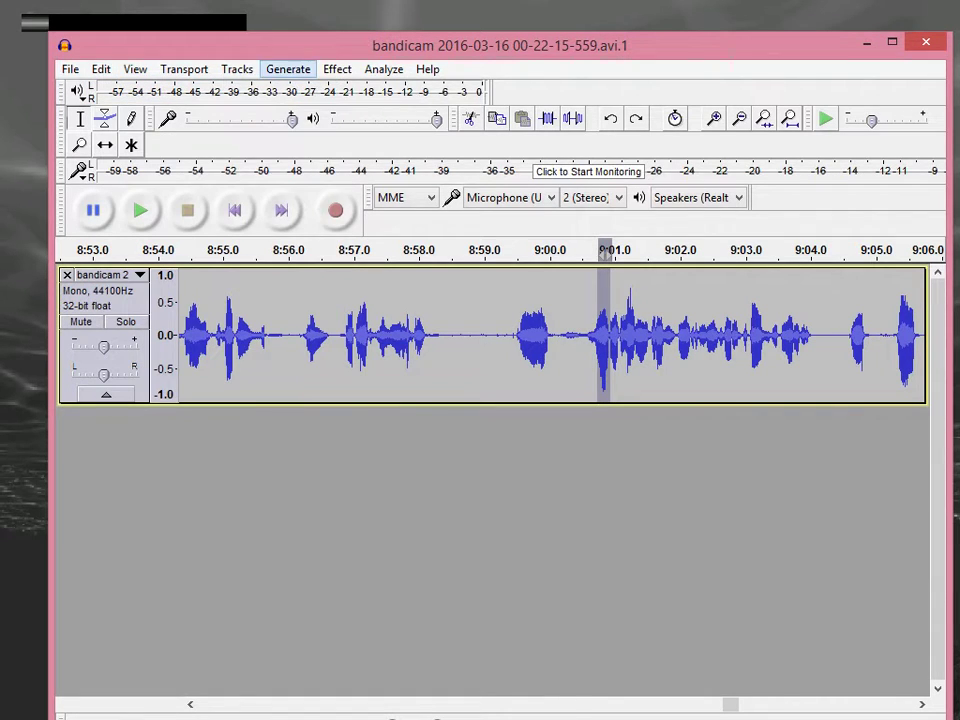
{"action": "key", "text": "Right"}
{"action": "key", "text": "Down"}
{"action": "key", "text": "Return"}
{"action": "left_click", "coordinate": [482, 389]}
{"action": "left_click_drag", "start_coordinate": [468, 389], "coordinate": [482, 389]}
{"action": "key", "text": "Right"}
{"action": "key", "text": "Right"}
{"action": "key", "text": "Right"}
{"action": "key", "text": "Right"}
{"action": "key", "text": "Right"}
{"action": "key", "text": "Right"}
{"action": "key", "text": "Right"}
{"action": "key", "text": "Right"}
{"action": "key", "text": "Right"}
{"action": "key", "text": "Right"}
{"action": "key", "text": "Right"}
{"action": "key", "text": "Right"}
{"action": "key", "text": "Right"}
{"action": "key", "text": "Left"}
{"action": "key", "text": "Return"}
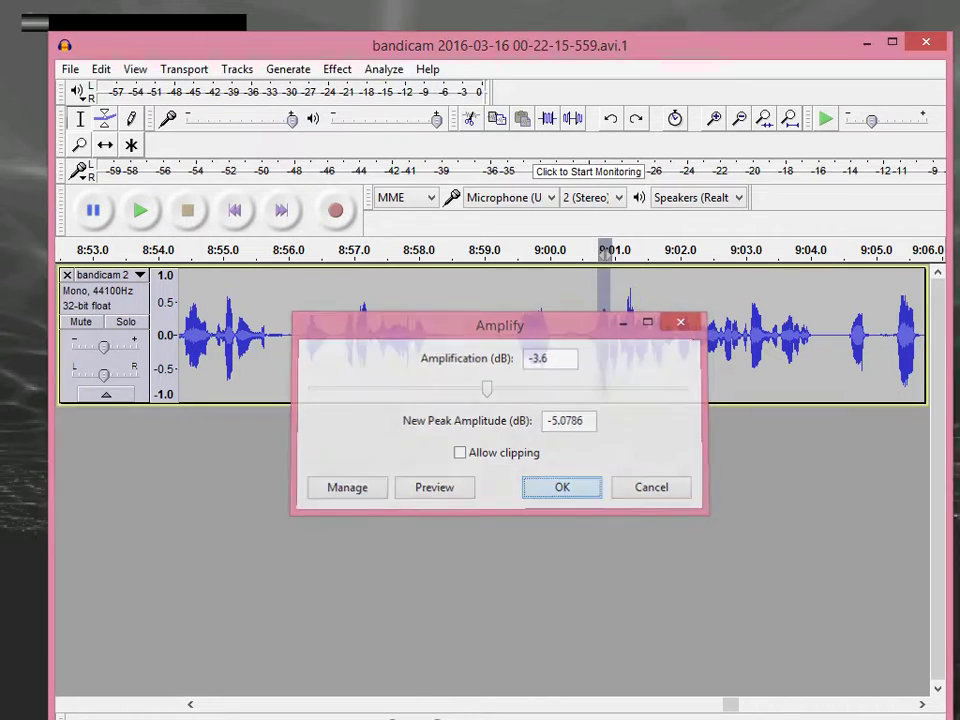
Check the lowered peak's level in the Amplify dialog, close it unapplied, and place the cursor at about 8:58.
{"action": "key", "text": "alt+c"}
{"action": "key", "text": "Return"}
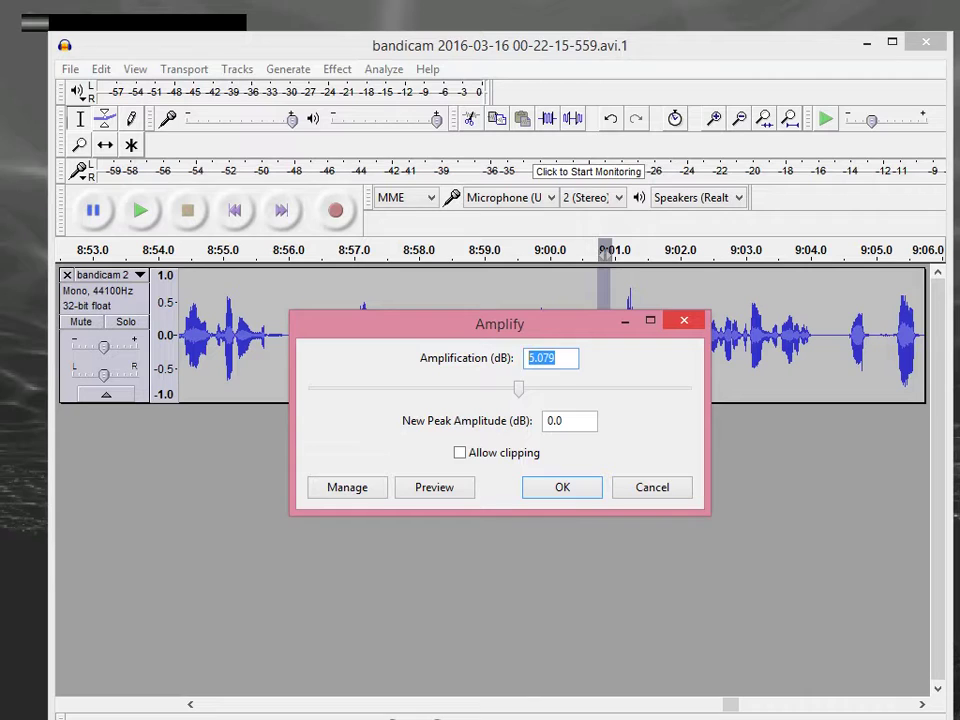
{"action": "left_click", "coordinate": [684, 320]}
{"action": "left_click_drag", "start_coordinate": [541, 335], "coordinate": [608, 335]}
{"action": "left_click", "coordinate": [427, 335]}
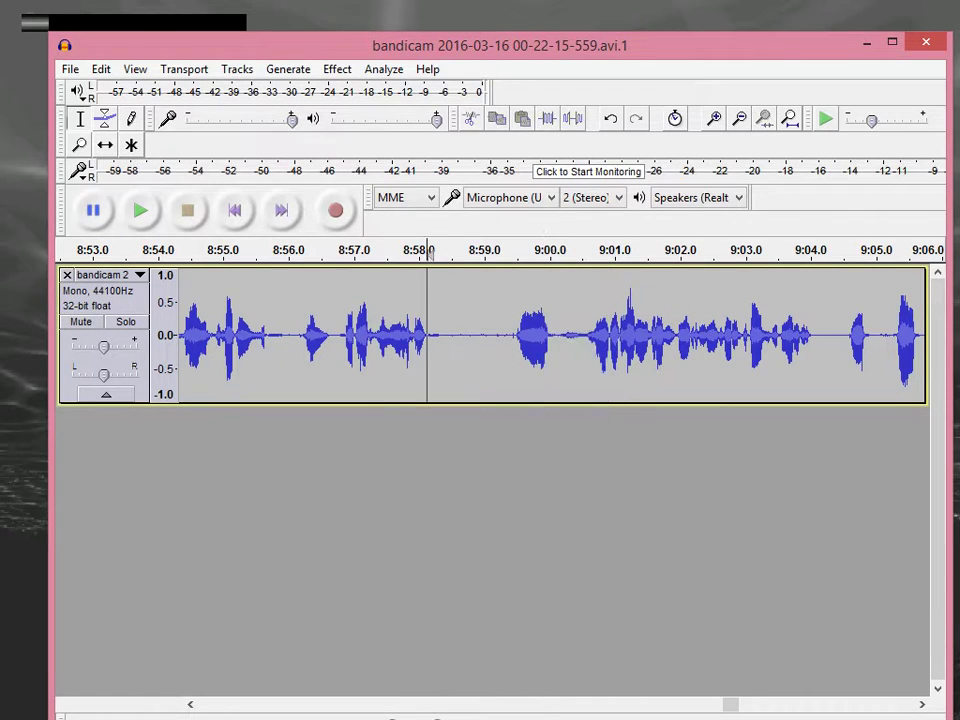
Raise the track's gain slightly and check the peak just after 9:01 in the Amplify dialog without applying it.
{"action": "left_click_drag", "start_coordinate": [104, 347], "coordinate": [104, 347]}
{"action": "scroll", "coordinate": [103, 346], "scroll_direction": "up", "scroll_amount": 2}
{"action": "left_click_drag", "start_coordinate": [609, 335], "coordinate": [641, 335]}
{"action": "left_click_drag", "start_coordinate": [578, 335], "coordinate": [634, 335]}
{"action": "left_click", "coordinate": [588, 335]}
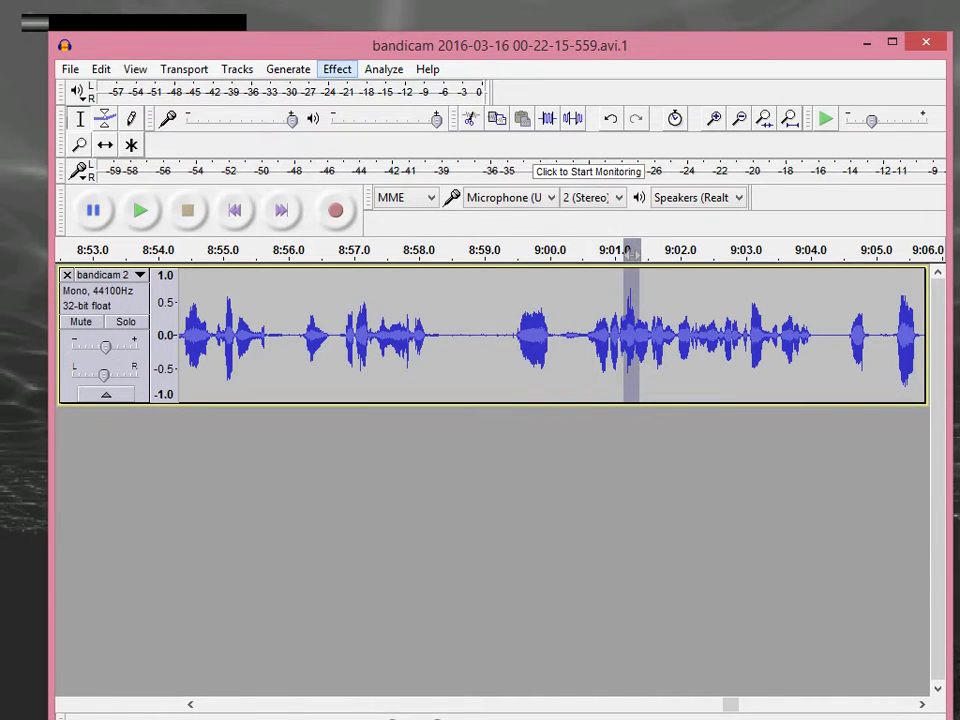
{"action": "left_click", "coordinate": [337, 69]}
{"action": "left_click", "coordinate": [410, 1]}
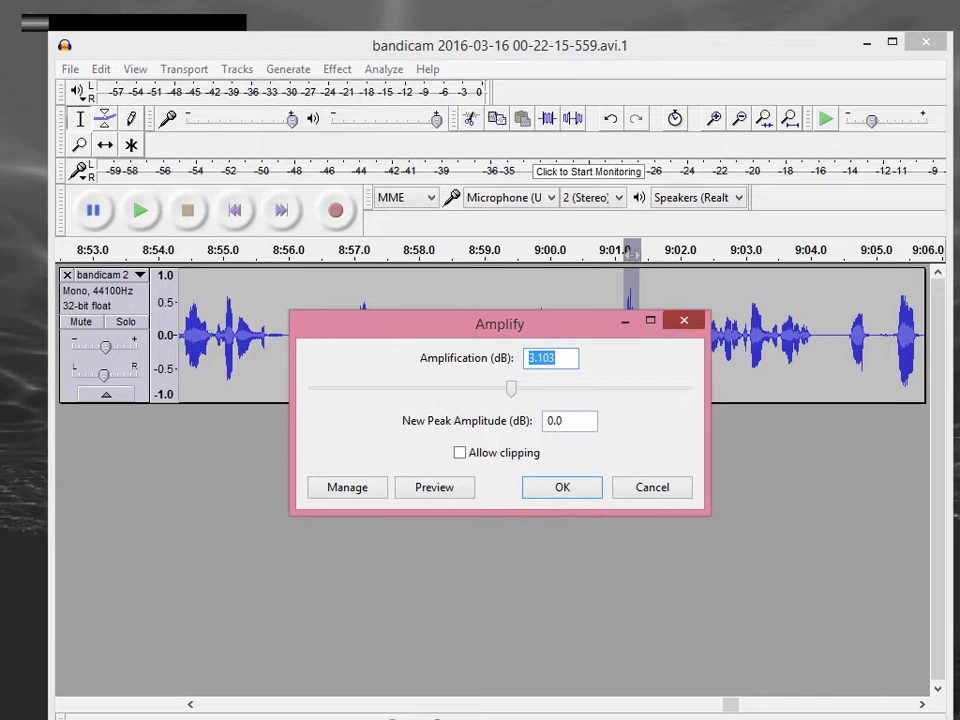
{"action": "left_click", "coordinate": [652, 487]}
Examine the rest of the track after 9:06 for loud peaks and return to a view of the whole track.
{"action": "left_click_drag", "start_coordinate": [731, 704], "coordinate": [735, 704]}
{"action": "scroll", "coordinate": [490, 335], "scroll_direction": "right", "scroll_amount": 15}
{"action": "scroll", "coordinate": [490, 335], "scroll_direction": "right", "scroll_amount": 9}
{"action": "scroll", "coordinate": [490, 335], "scroll_direction": "right", "scroll_amount": 18}
{"action": "left_click_drag", "start_coordinate": [767, 704], "coordinate": [775, 704]}
{"action": "left_click", "coordinate": [406, 335]}
{"action": "left_click", "coordinate": [135, 69]}
{"action": "left_click", "coordinate": [190, 153]}
{"action": "left_click", "coordinate": [622, 335]}
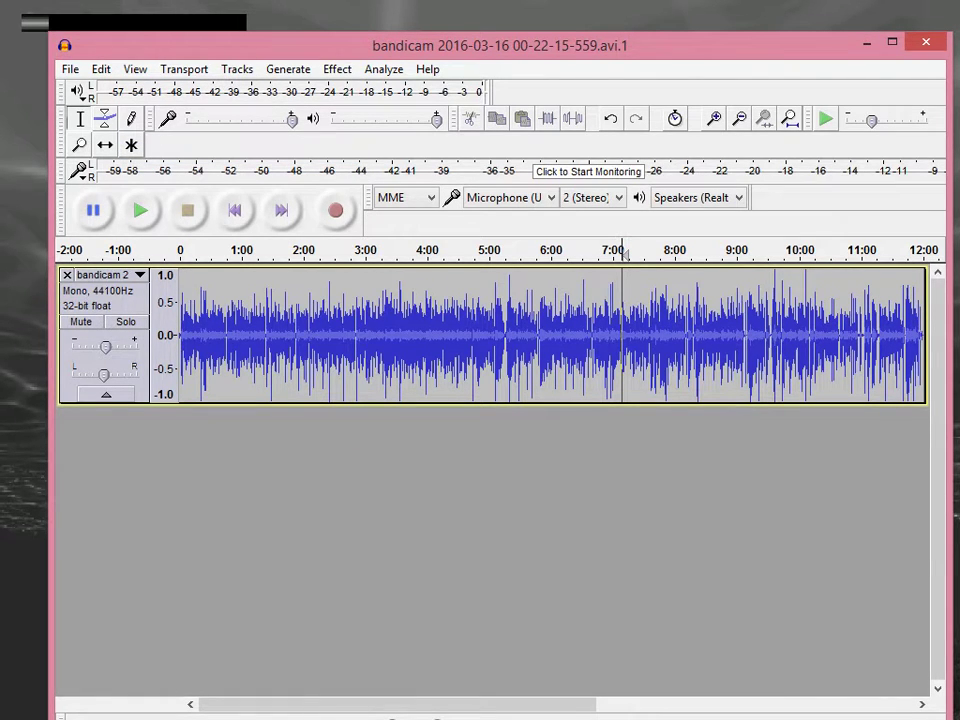
Apply the Limiter to the entire track with Soft Limit, 0 dB input gain, a -5 dB limit, 10 ms hold and no make-up gain.
{"action": "left_click_drag", "start_coordinate": [923, 335], "coordinate": [180, 335]}
{"action": "left_click", "coordinate": [337, 69]}
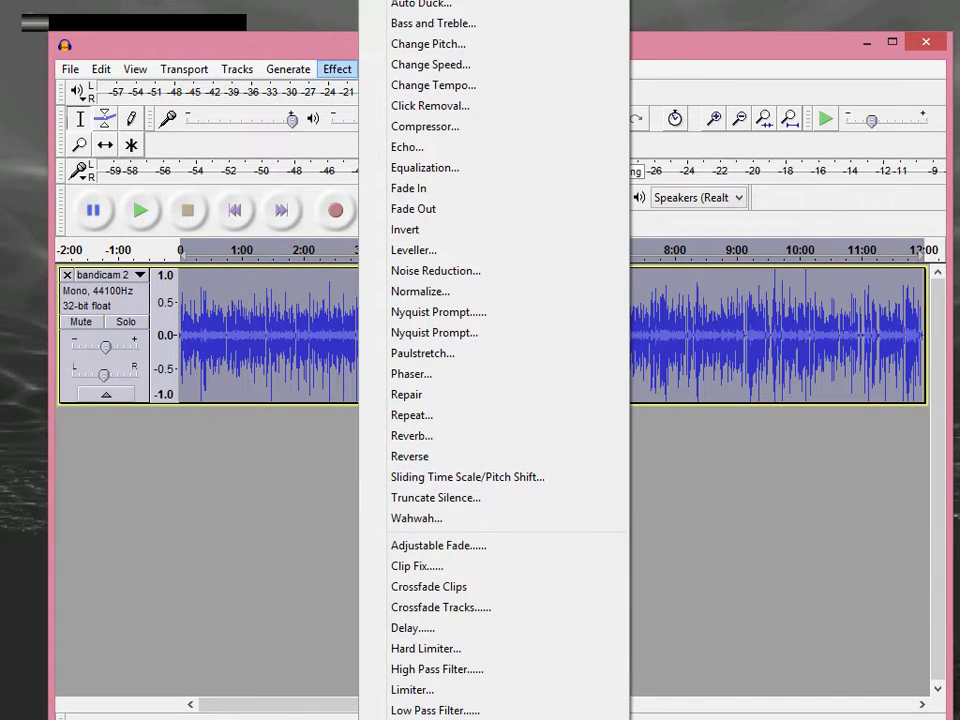
{"action": "left_click", "coordinate": [412, 689]}
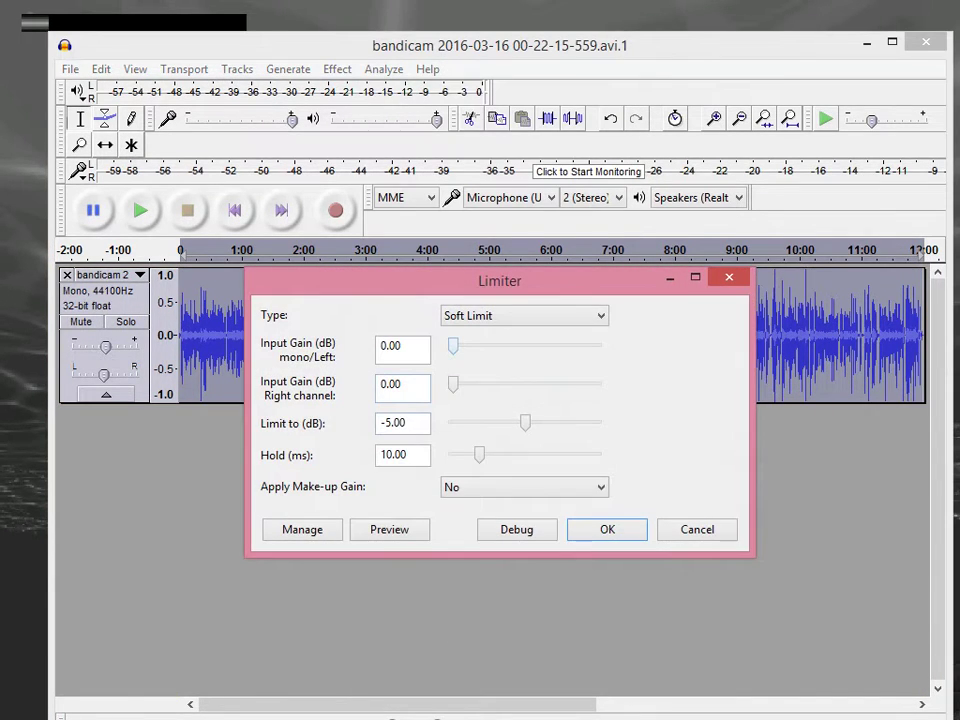
{"action": "left_click_drag", "start_coordinate": [500, 281], "coordinate": [582, 202]}
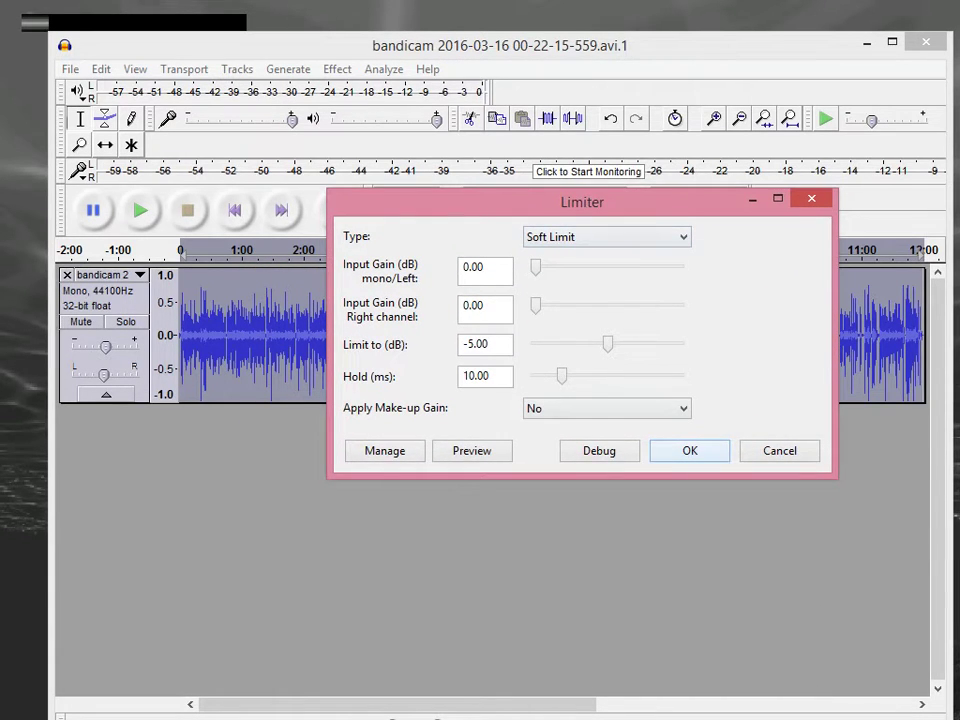
{"action": "key", "text": "Return"}
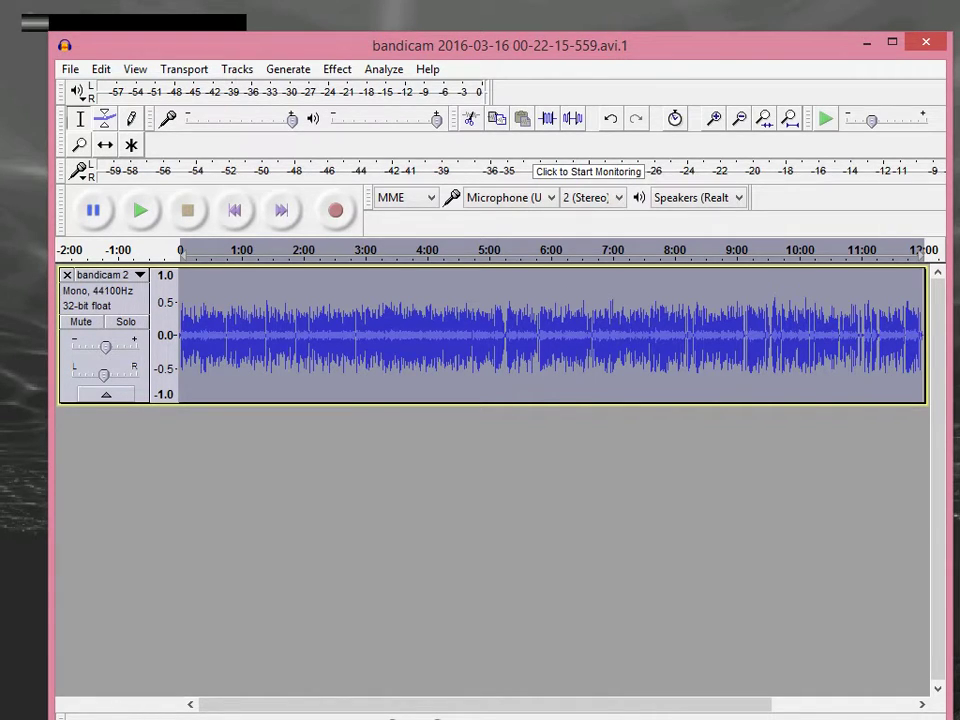
Check how much gain the limited track can take in the Amplify dialog and close it without applying.
{"action": "left_click_drag", "start_coordinate": [922, 335], "coordinate": [757, 335]}
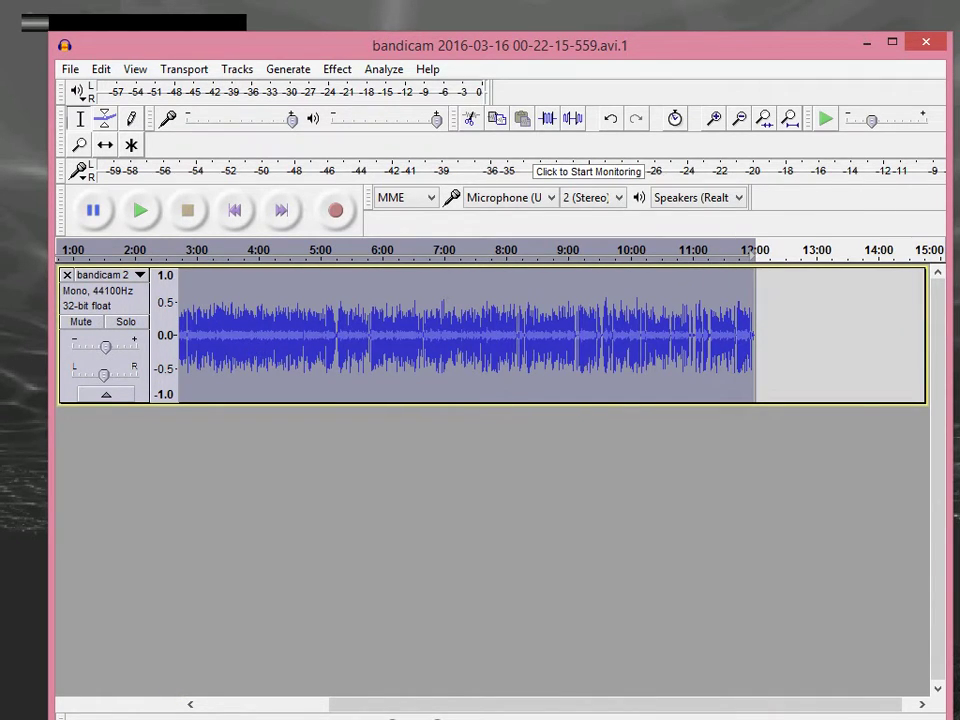
{"action": "left_click", "coordinate": [337, 69]}
{"action": "left_click", "coordinate": [418, 0]}
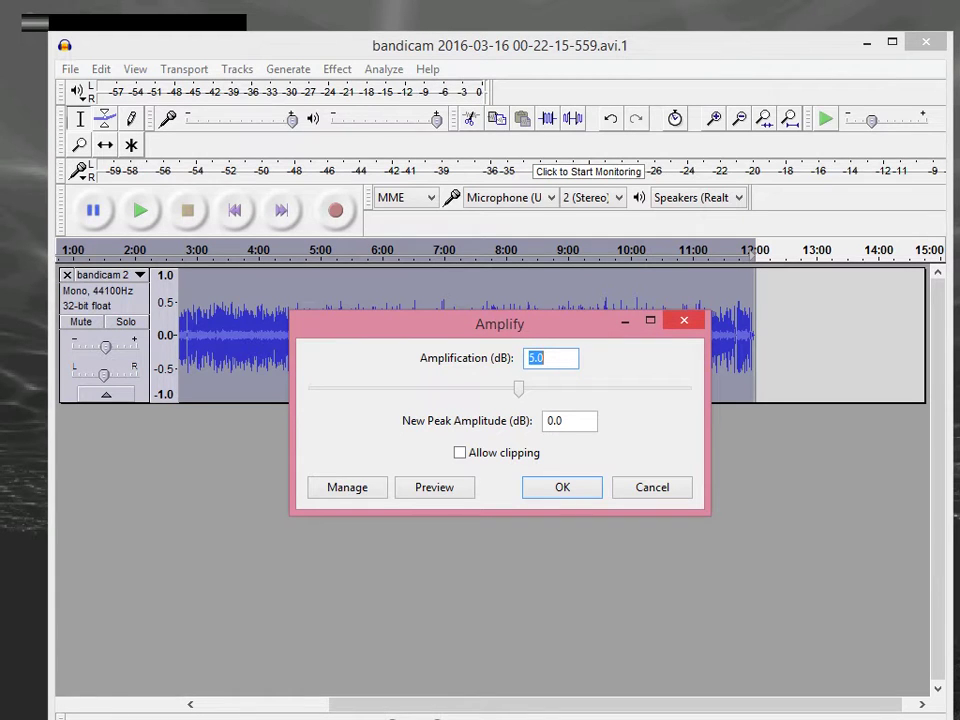
{"action": "left_click", "coordinate": [684, 320]}
Examine the limited waveform near the end of the track and across its full length.
{"action": "left_click", "coordinate": [714, 335]}
{"action": "left_click_drag", "start_coordinate": [702, 335], "coordinate": [836, 335]}
{"action": "left_click_drag", "start_coordinate": [647, 335], "coordinate": [718, 335]}
{"action": "left_click", "coordinate": [864, 335]}
{"action": "left_click_drag", "start_coordinate": [893, 335], "coordinate": [784, 335]}
{"action": "left_click", "coordinate": [718, 335]}
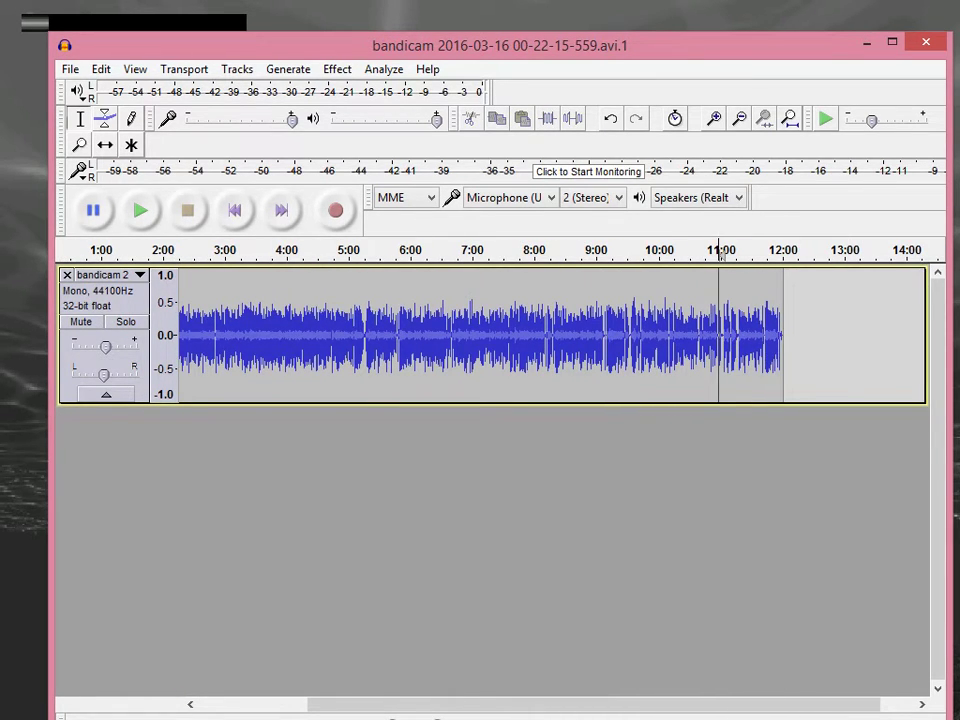
{"action": "left_click_drag", "start_coordinate": [783, 335], "coordinate": [405, 335]}
{"action": "left_click", "coordinate": [346, 335]}
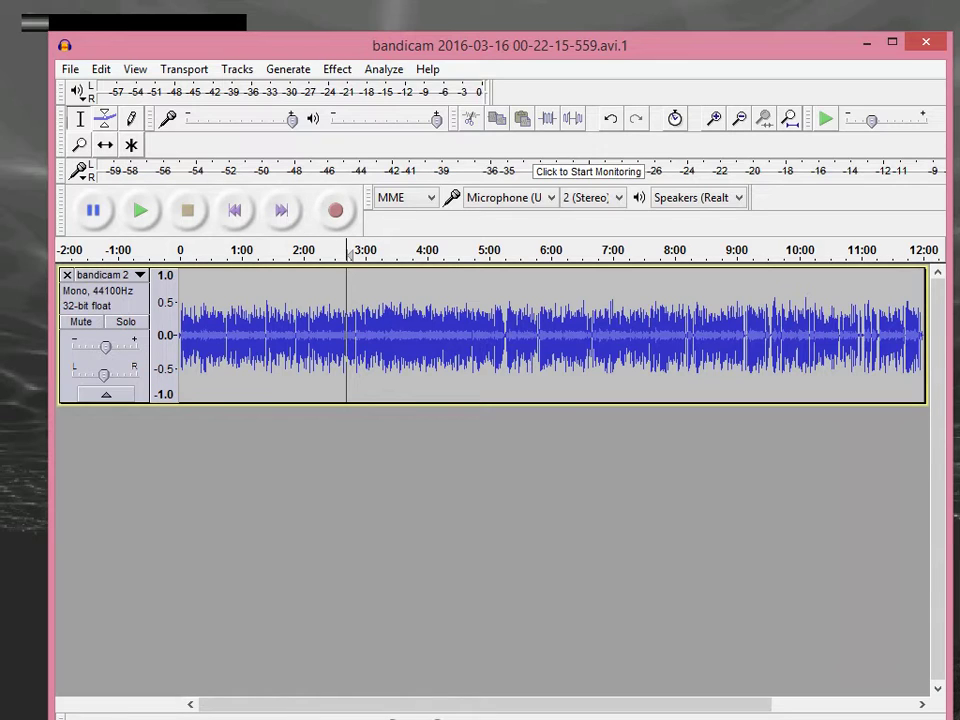
Examine the limited waveform from about 2:40 onward and leave the cursor at the gap near 5:16.
{"action": "key", "text": "Right"}
{"action": "key", "text": "Right"}
{"action": "key", "text": "Right"}
{"action": "key", "text": "Right"}
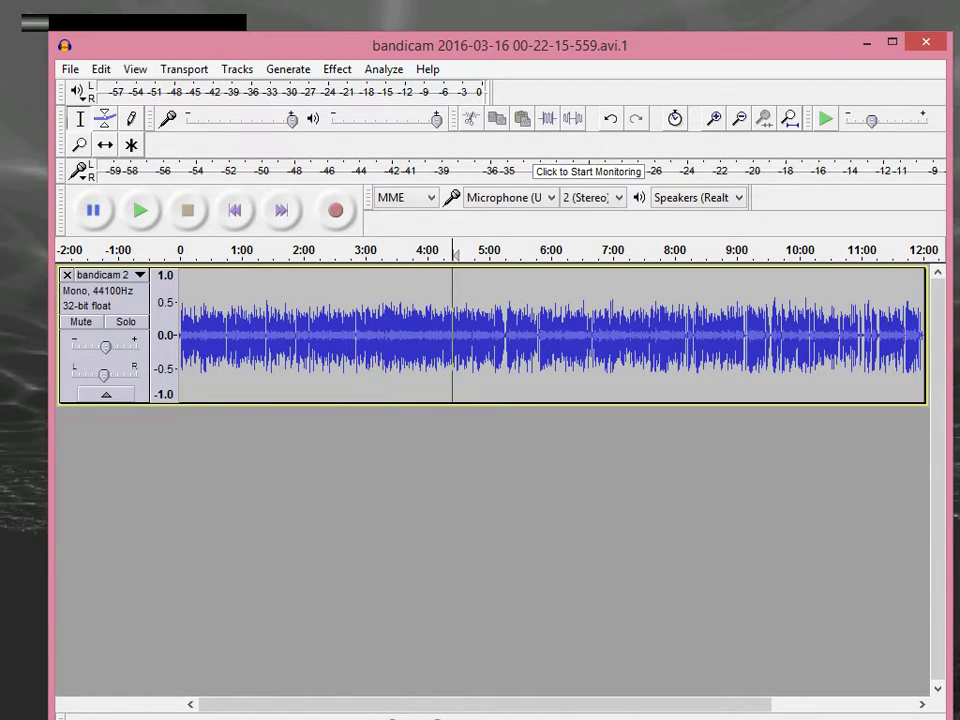
{"action": "key", "text": "Right"}
{"action": "key", "text": "Right"}
{"action": "key", "text": "Right"}
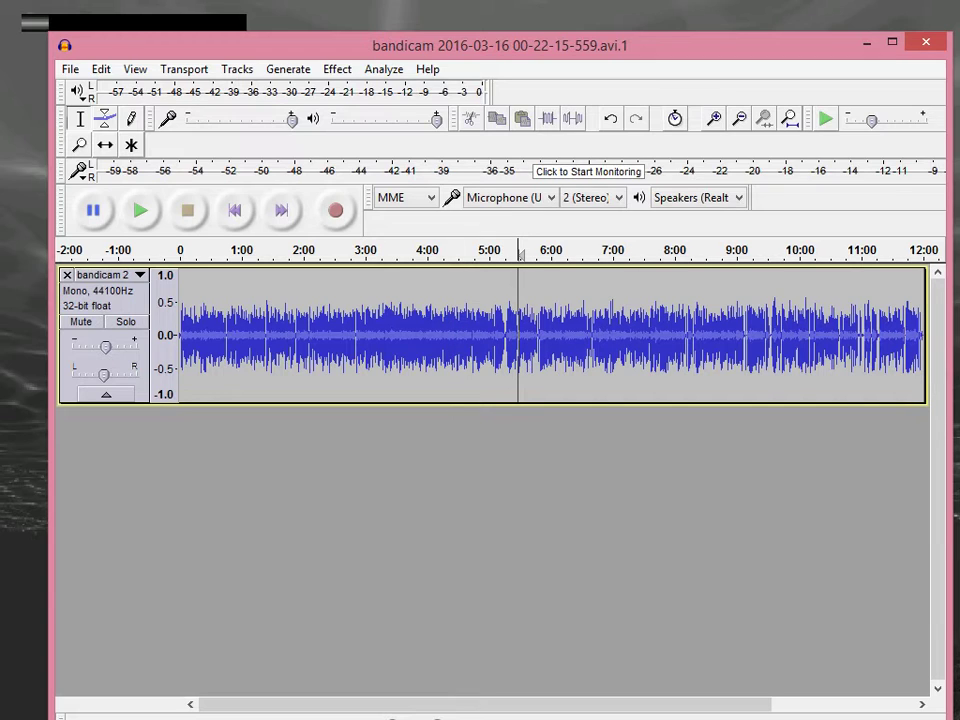
{"action": "left_click", "coordinate": [506, 335]}
{"action": "left_click", "coordinate": [537, 335]}
{"action": "key", "text": "Left"}
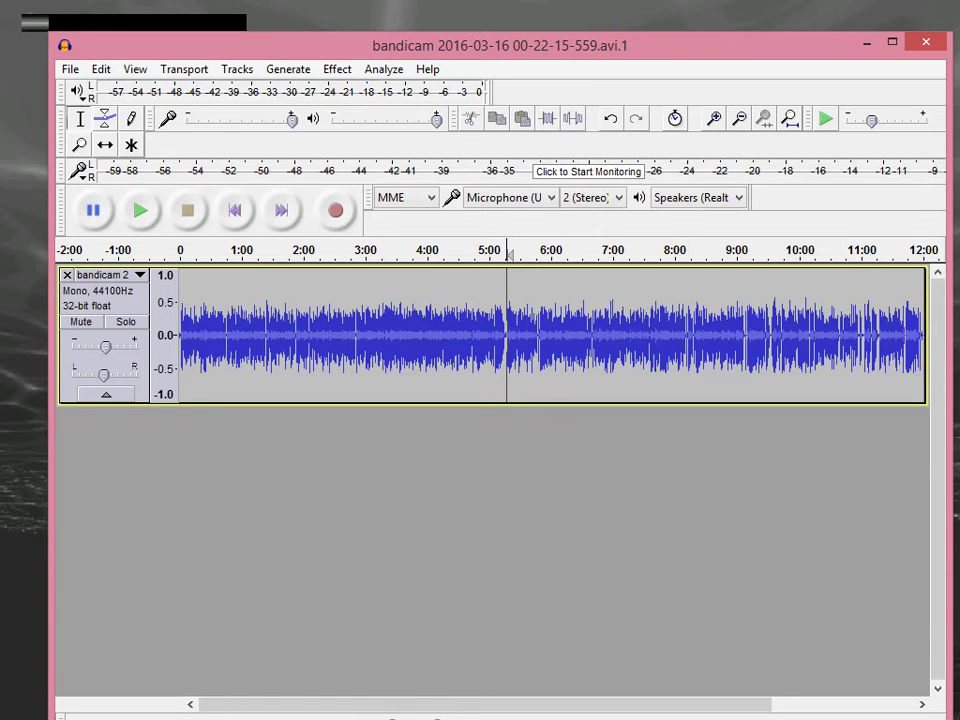
{"action": "left_click_drag", "start_coordinate": [500, 45], "coordinate": [478, 33]}
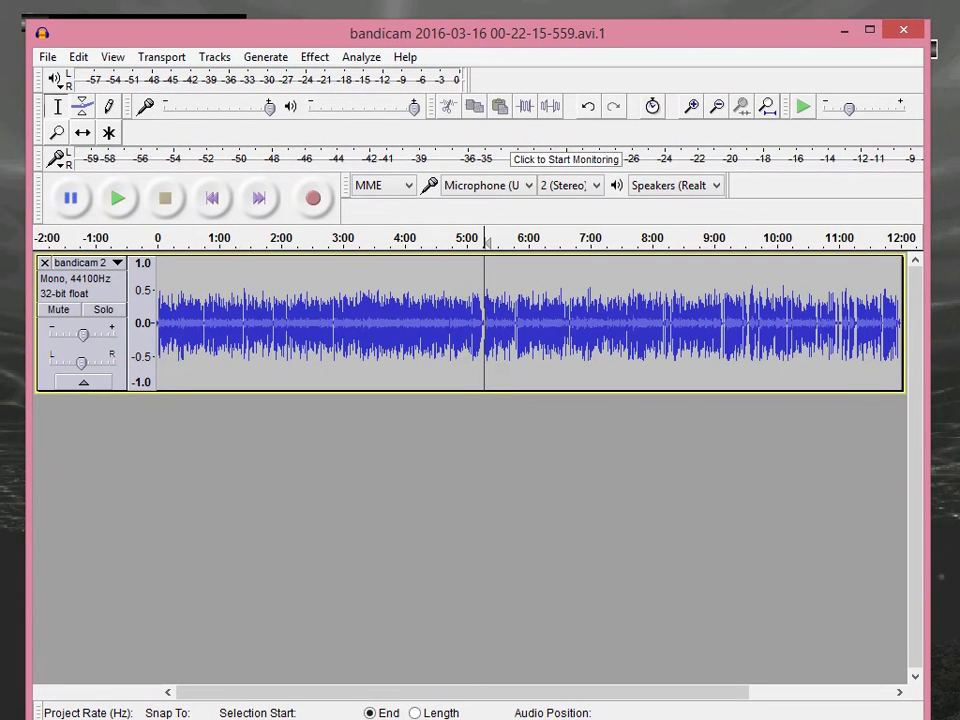